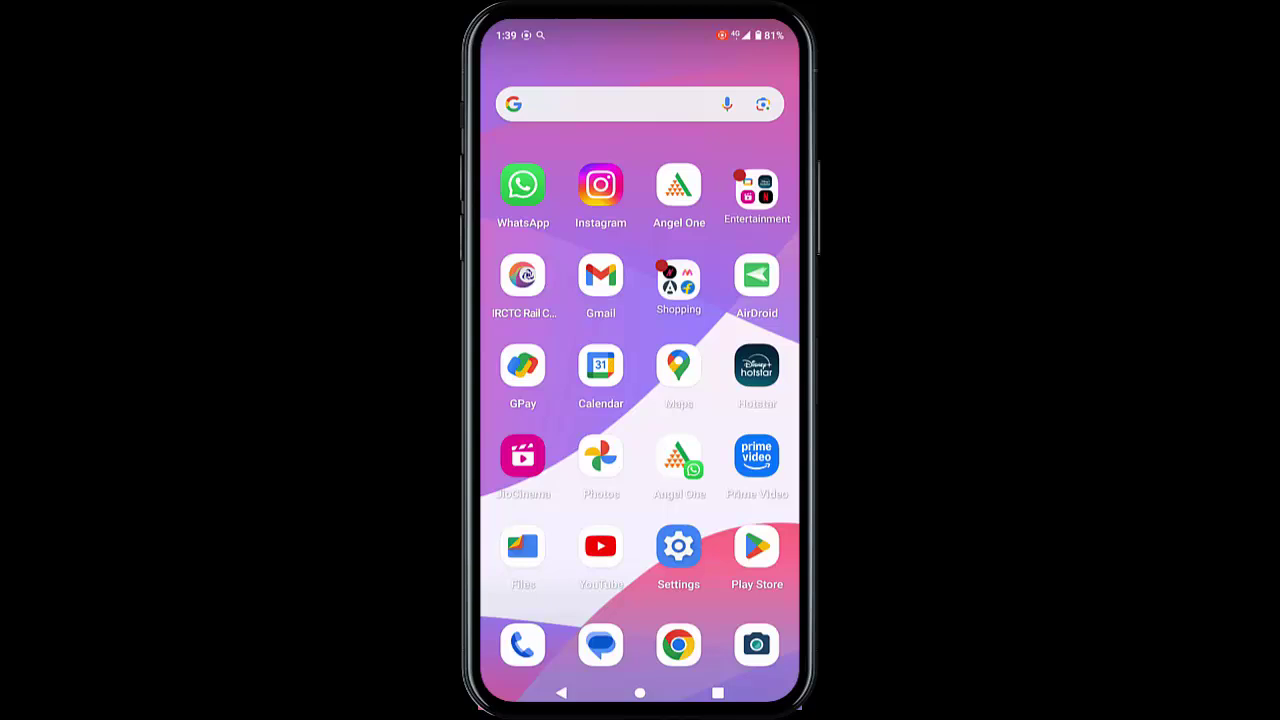
Step: Browse the recent app cards in the overview, then go back to the home screen
click(717, 692)
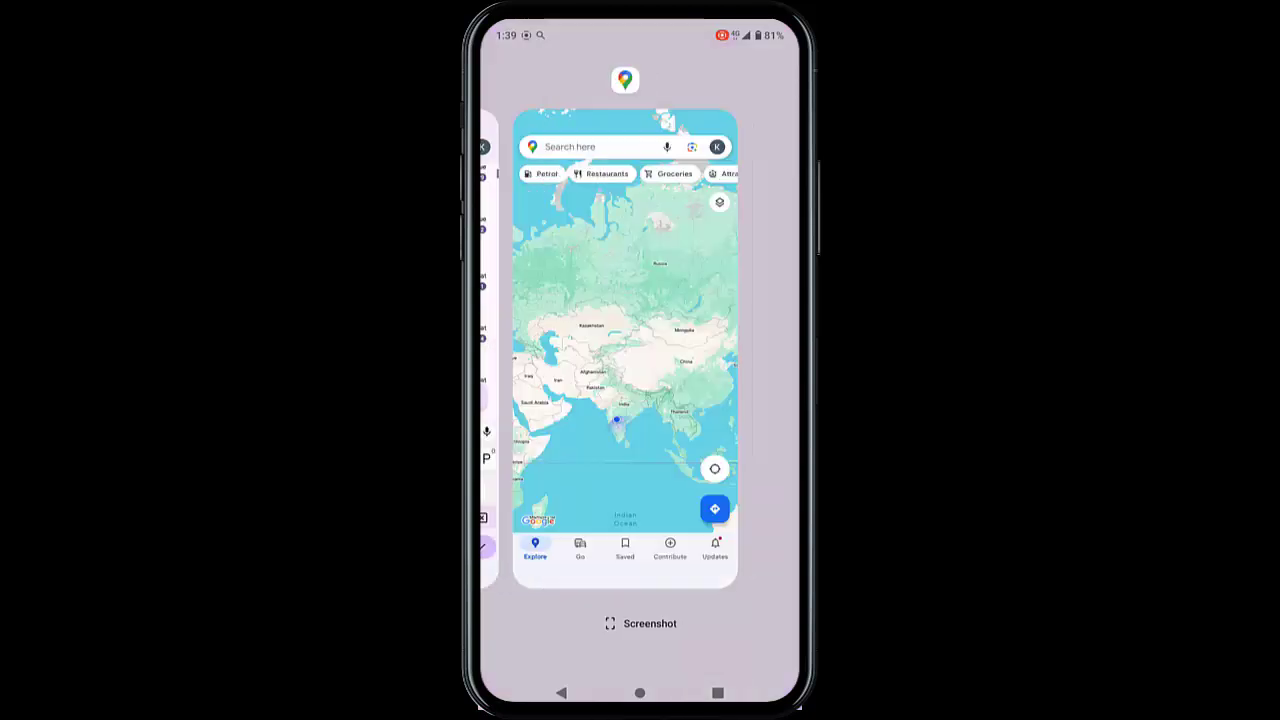
drag(560, 350, 740, 350)
click(640, 692)
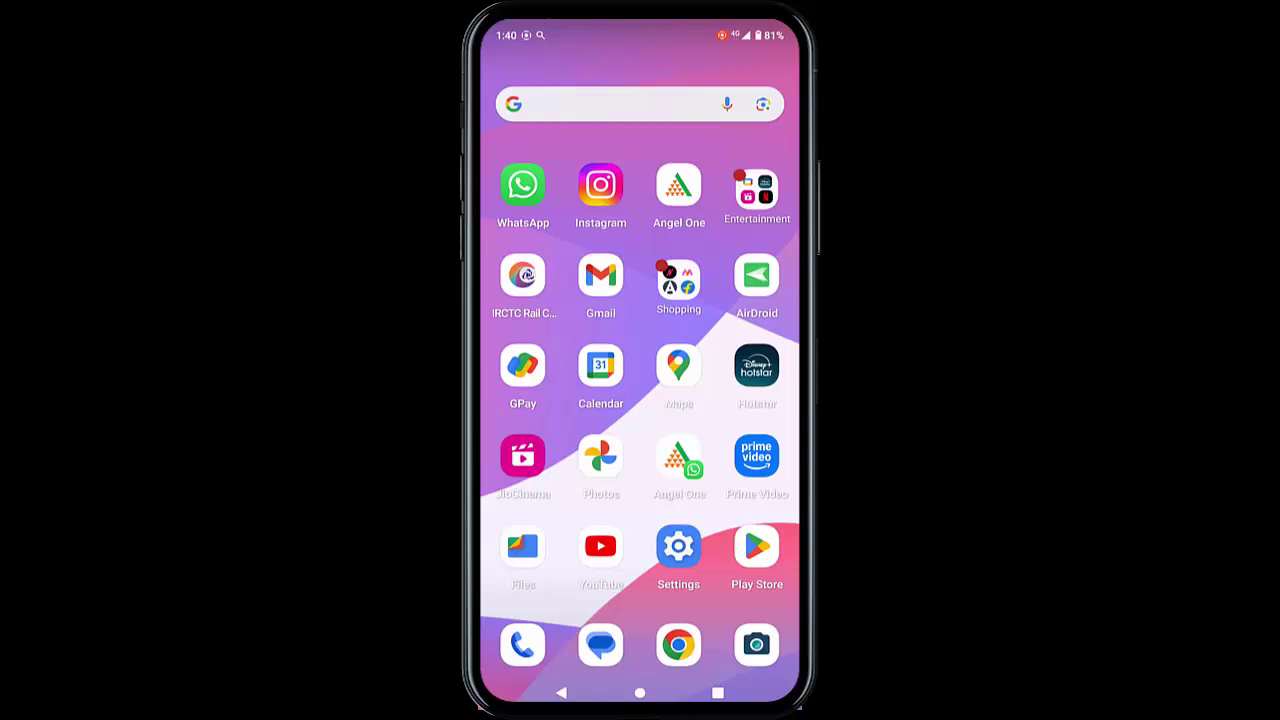
Step: Open Settings > Apps > See all apps, search 'gb' and open Gboard's App info
click(678, 546)
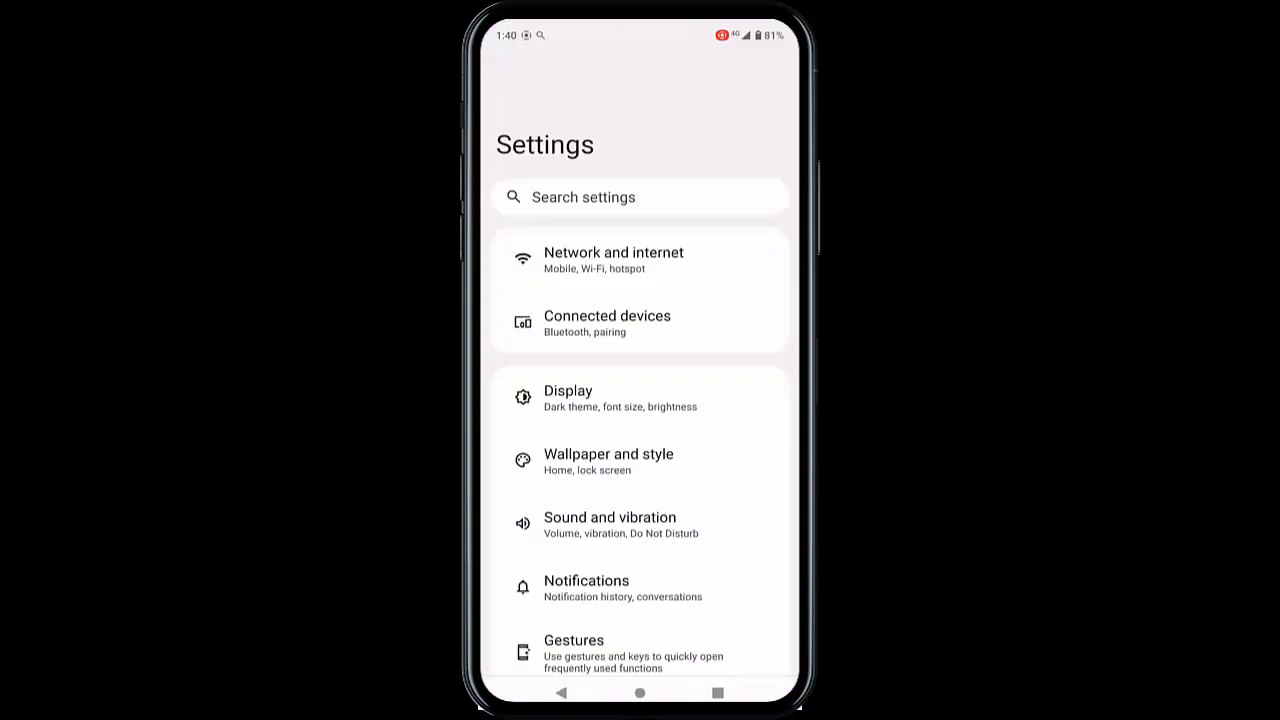
scroll(640, 420, down, 5)
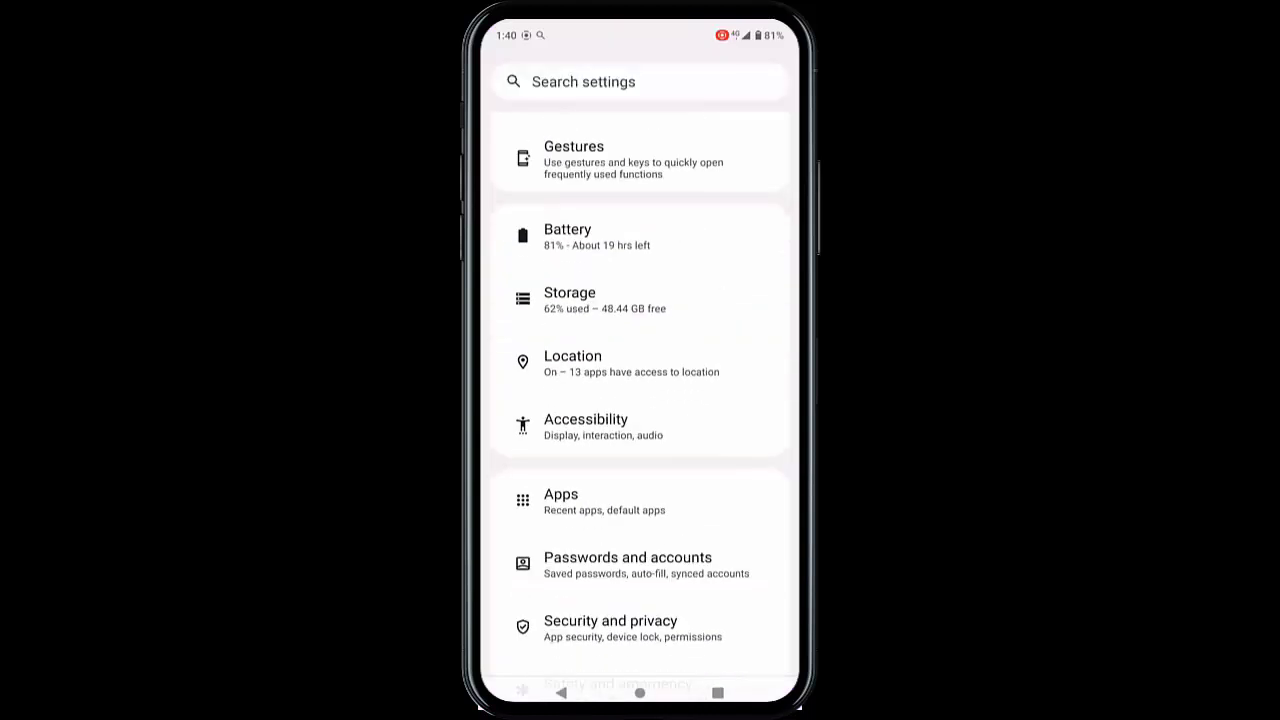
click(561, 500)
click(600, 460)
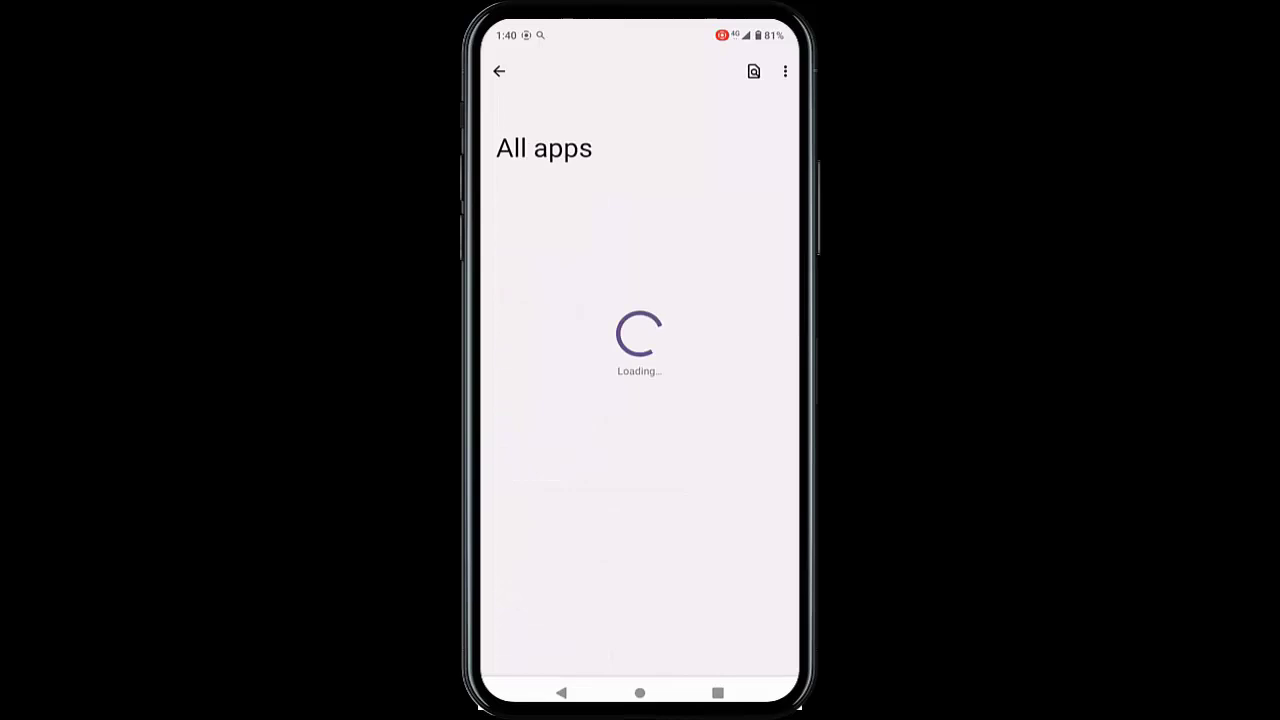
click(754, 71)
text(g)
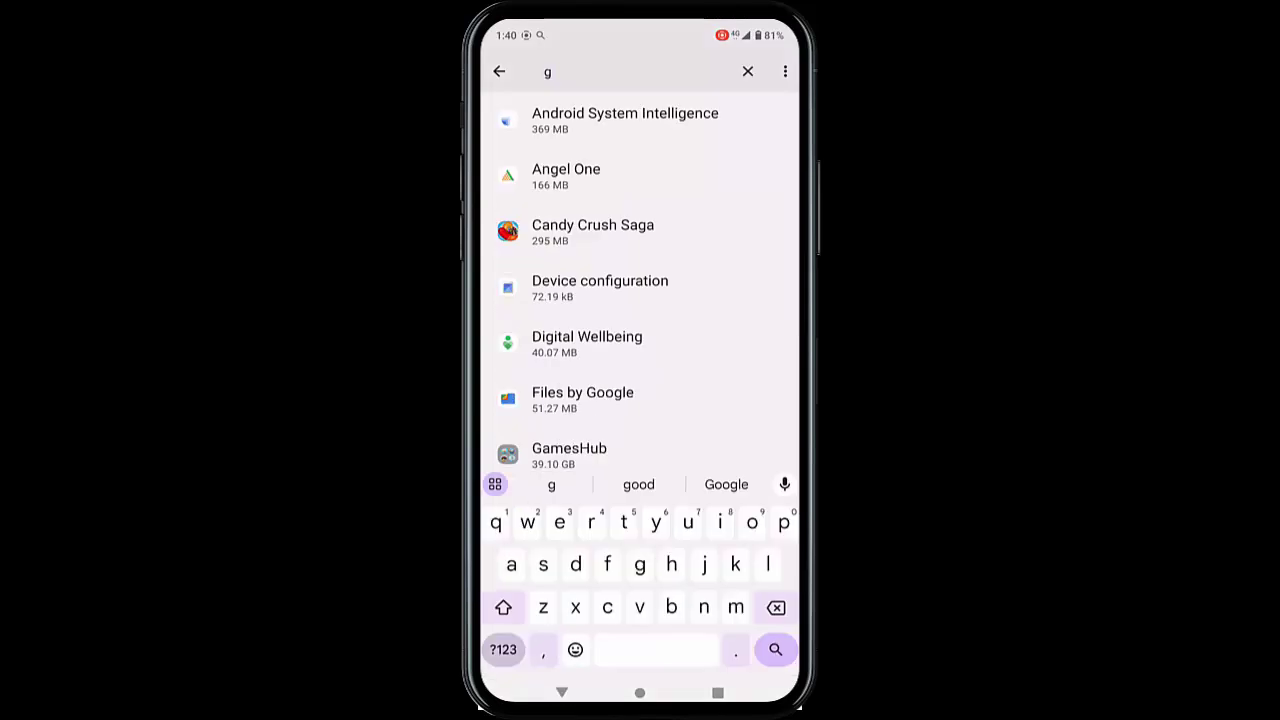
text(b)
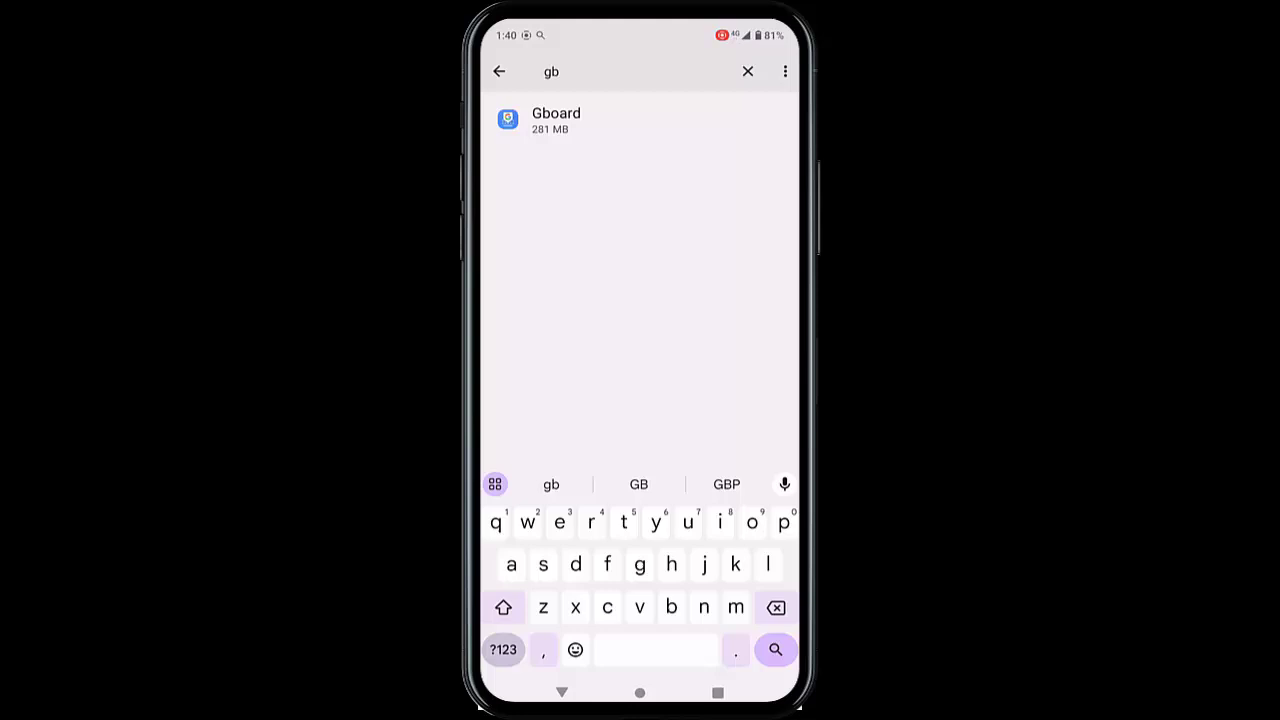
click(556, 119)
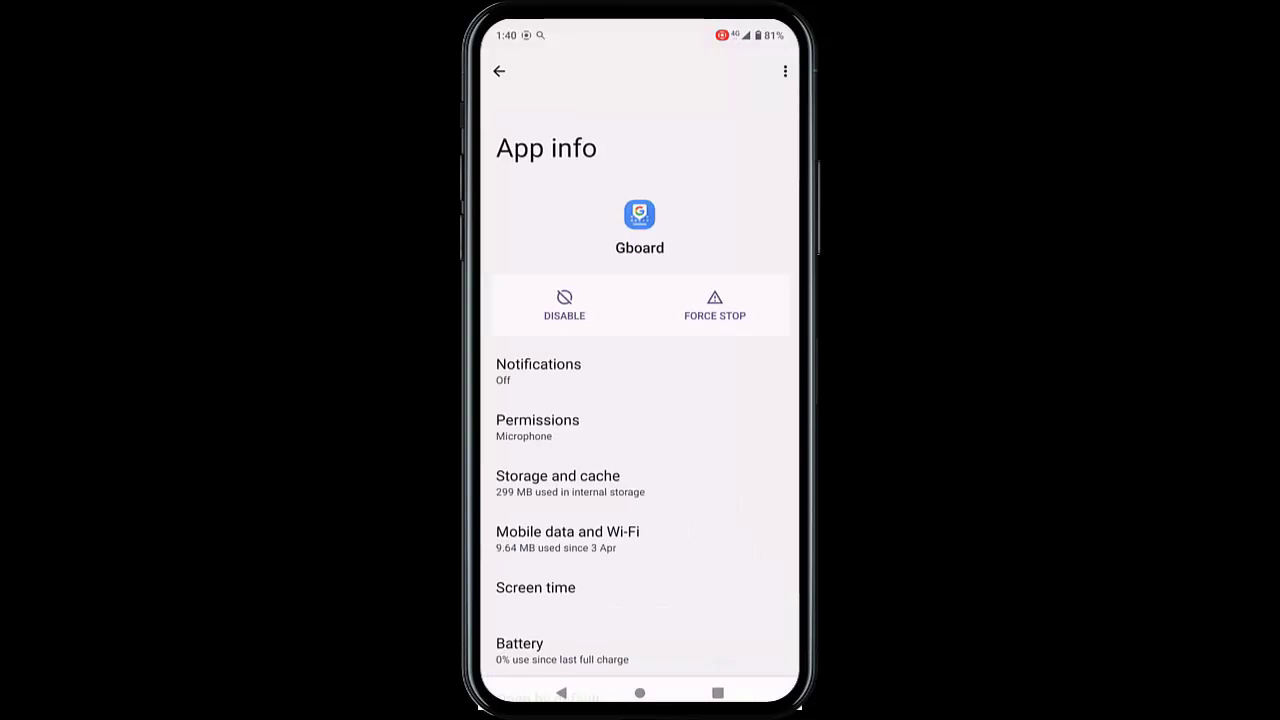
Step: Return to the app list, find Gboard again via 'gb' and view its Permissions
click(499, 71)
click(582, 461)
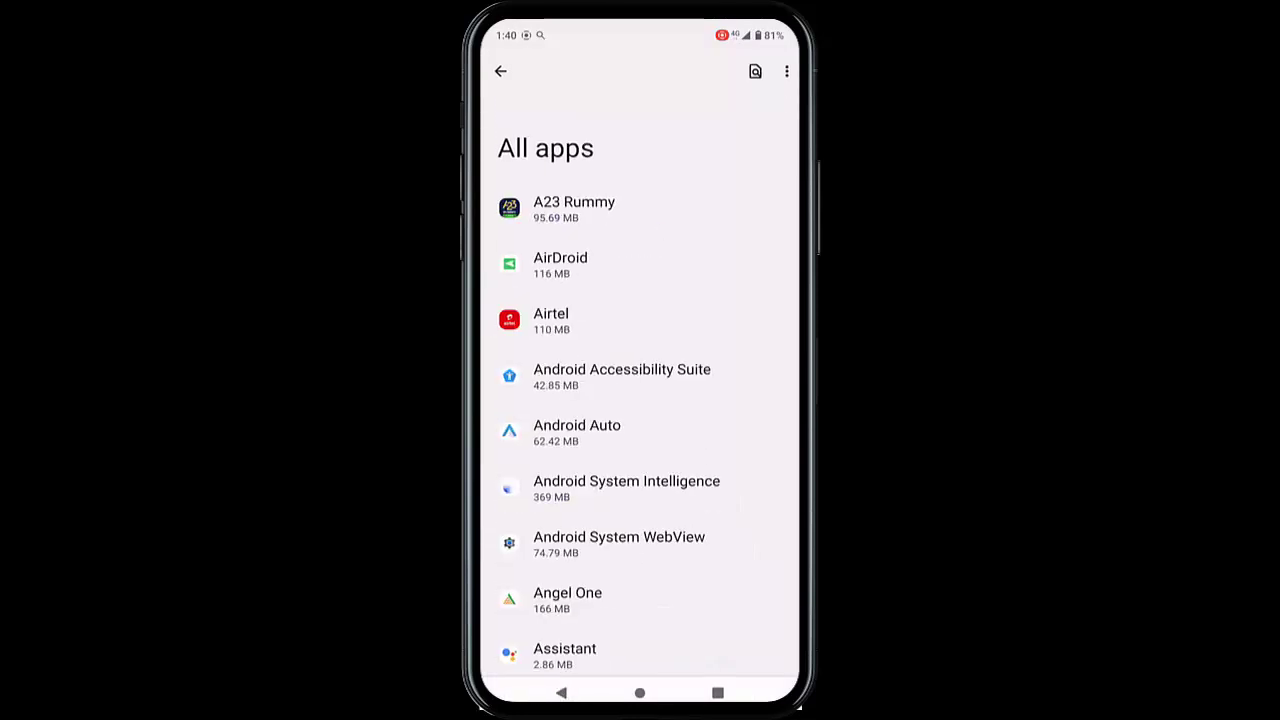
click(754, 71)
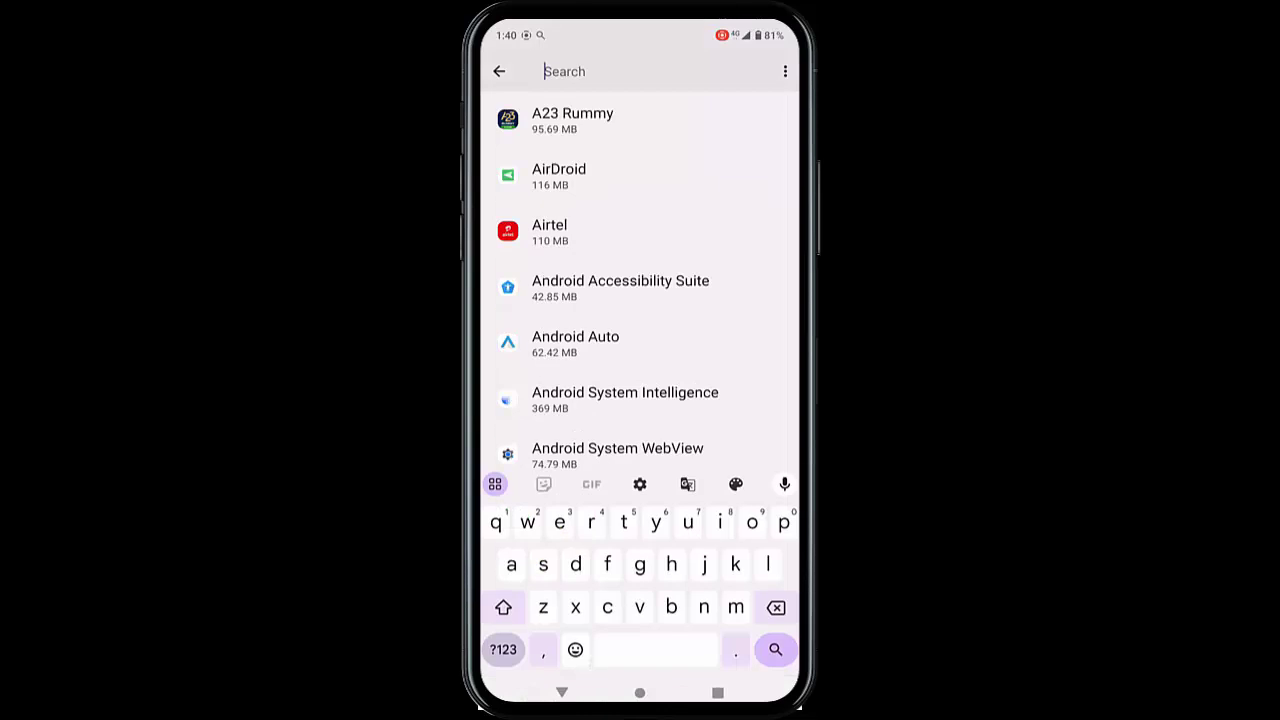
text(gb)
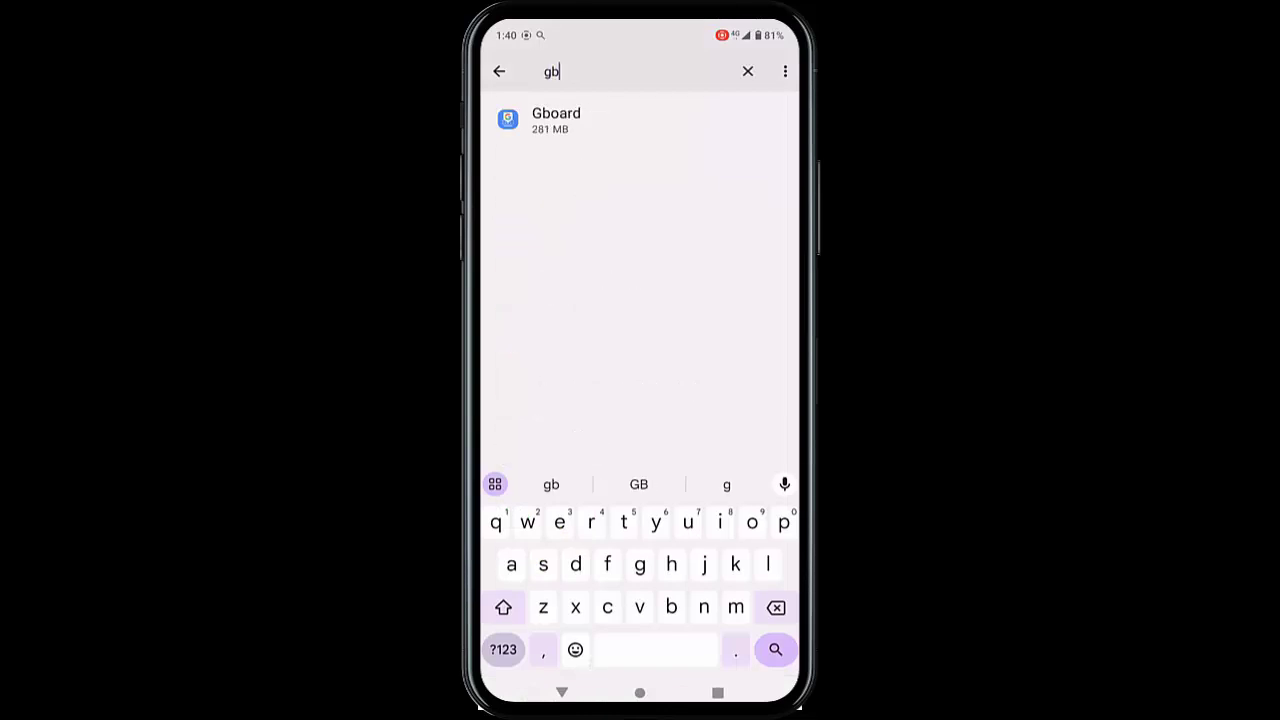
click(556, 119)
click(560, 424)
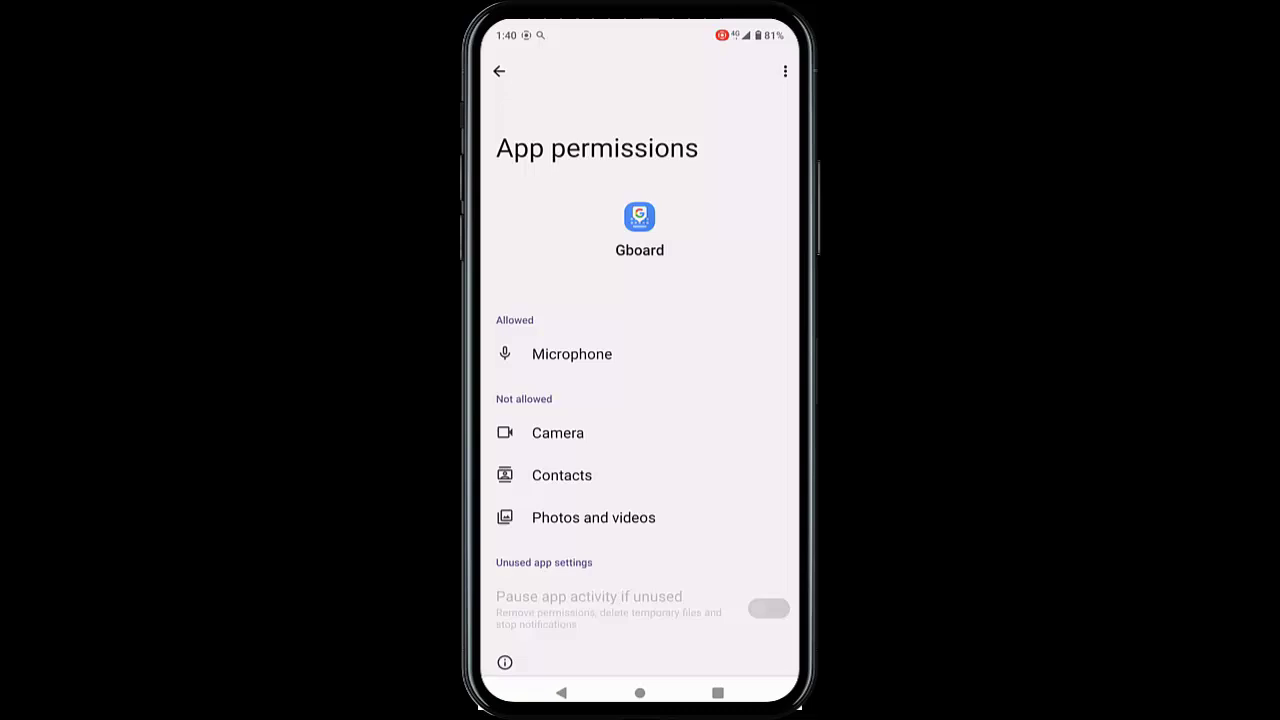
Step: Check Gboard's Storage and cache page, then force stop Gboard and confirm with OK
click(561, 692)
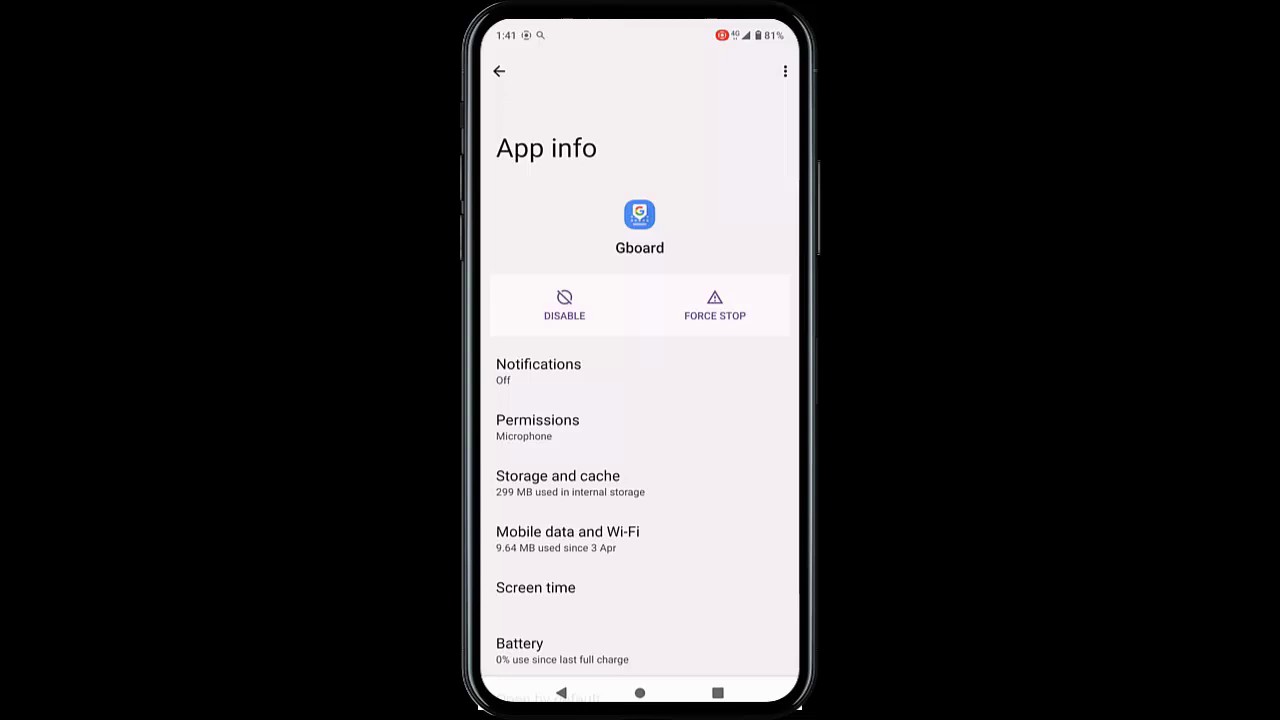
click(558, 481)
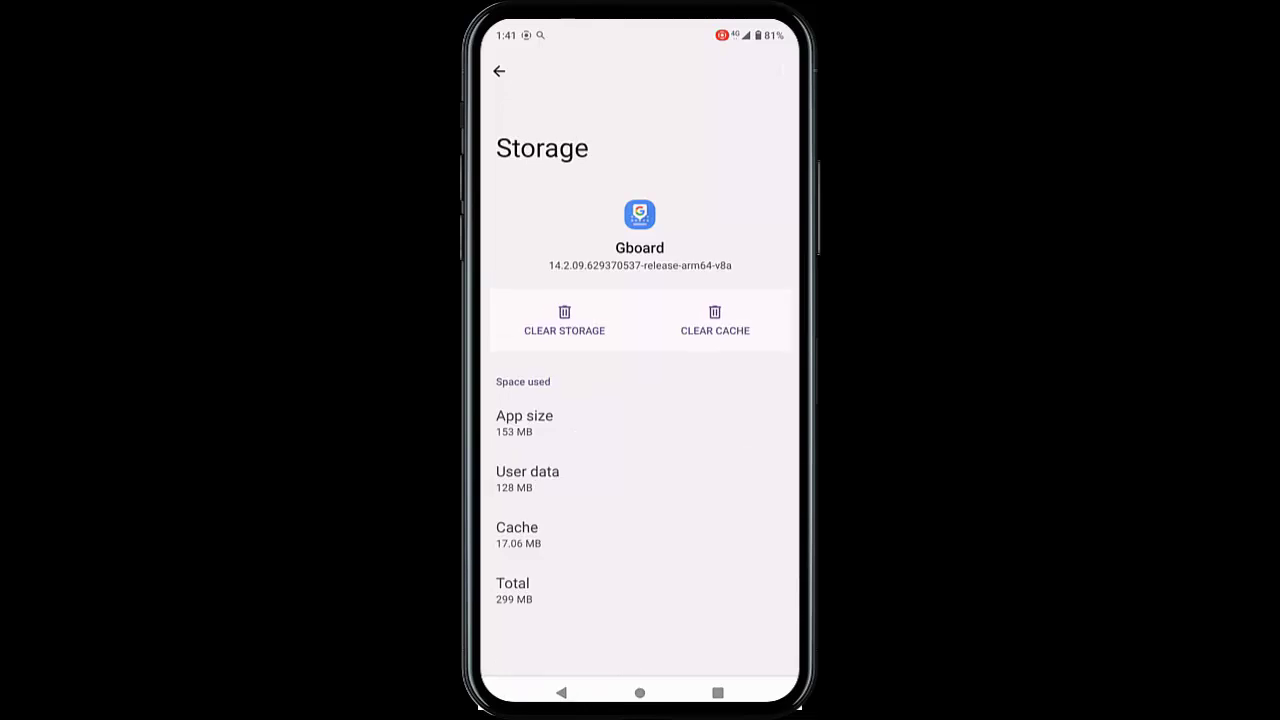
click(561, 692)
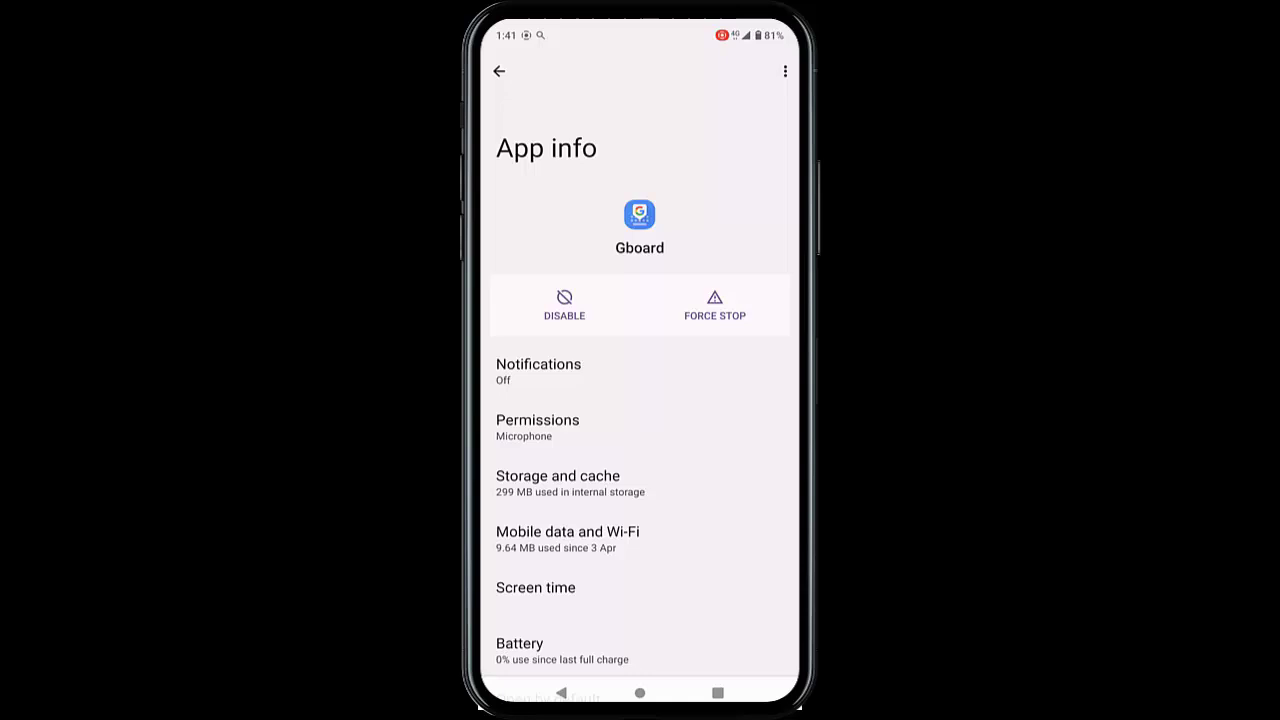
click(715, 306)
click(749, 399)
Step: Reset app preferences for all apps from the All apps menu, then go home
click(561, 692)
click(785, 71)
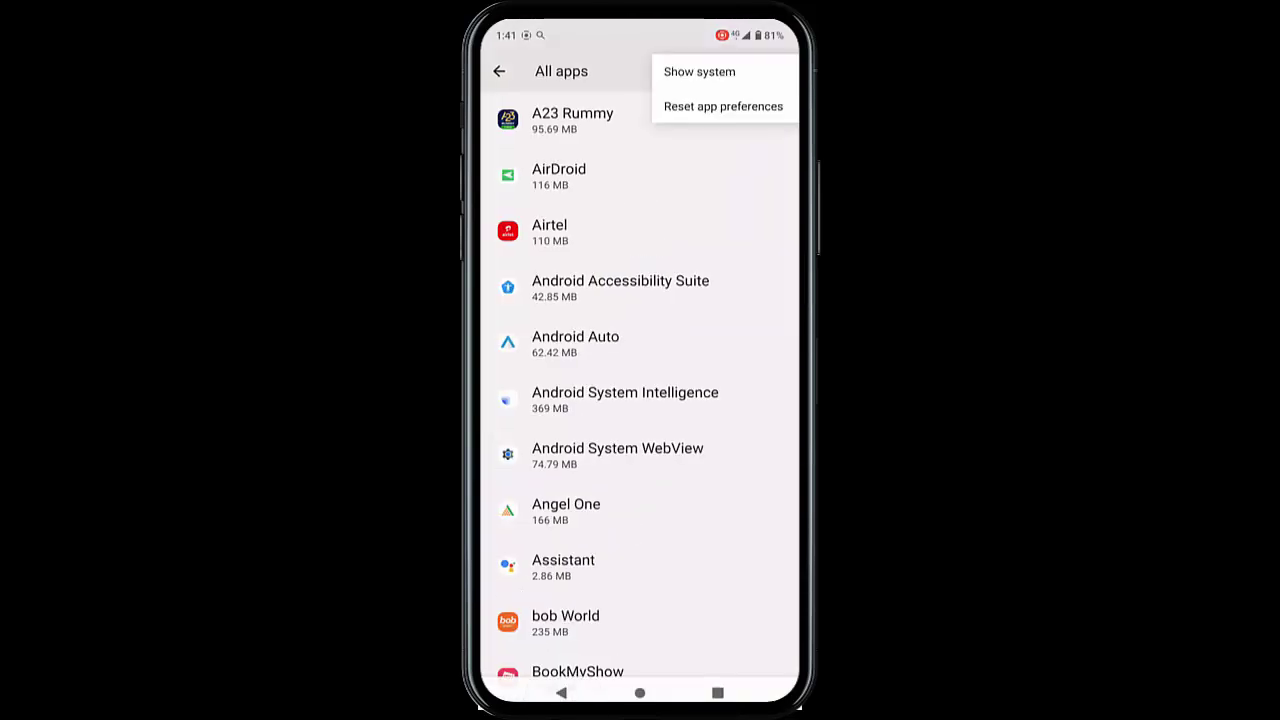
click(723, 106)
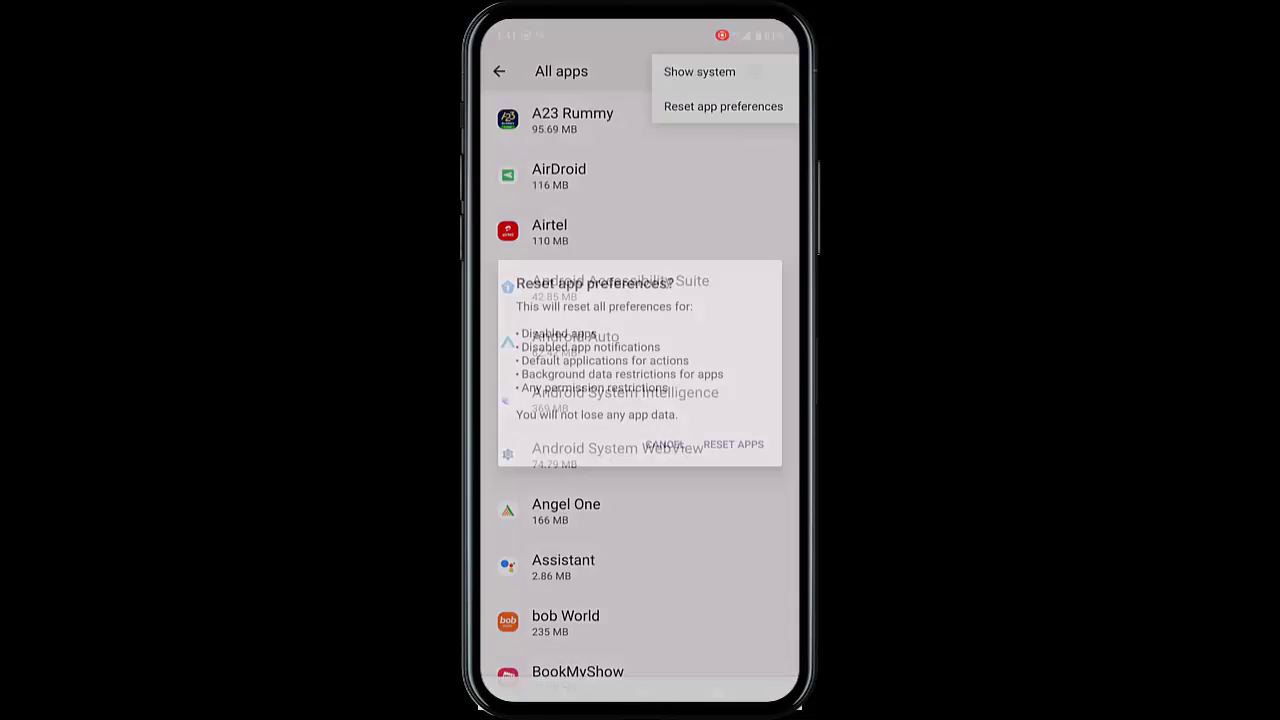
click(733, 444)
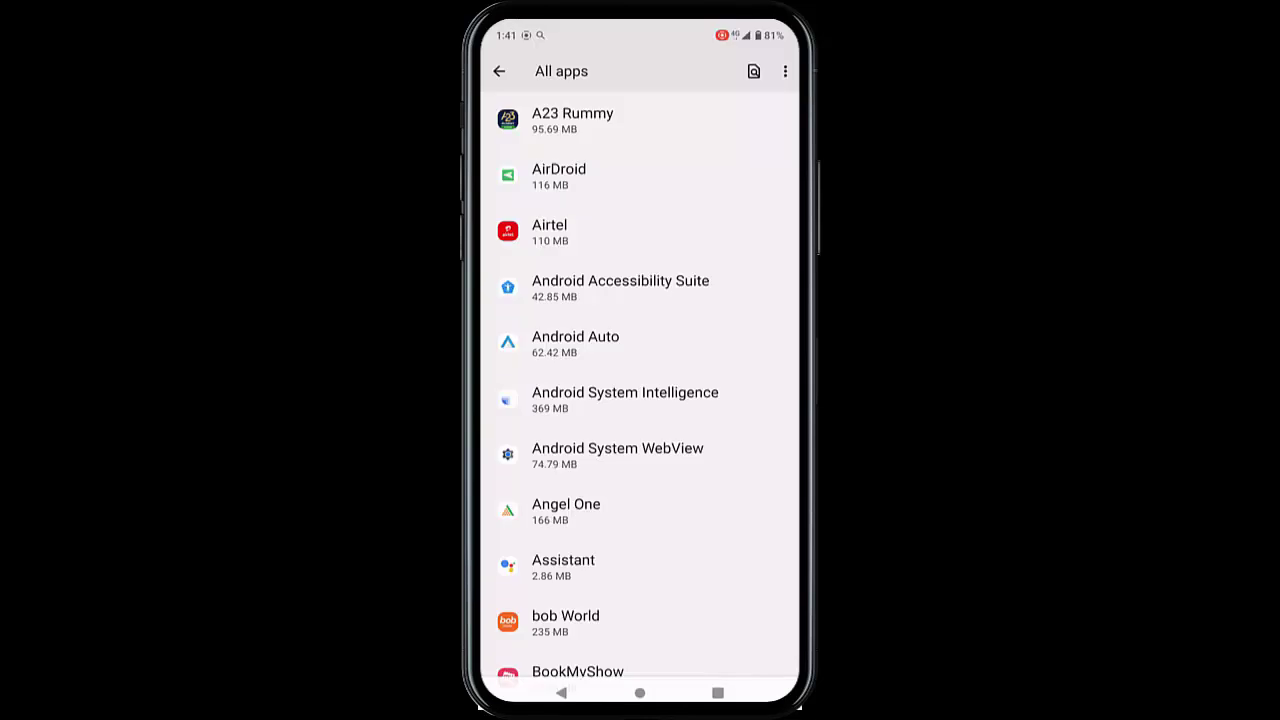
click(640, 692)
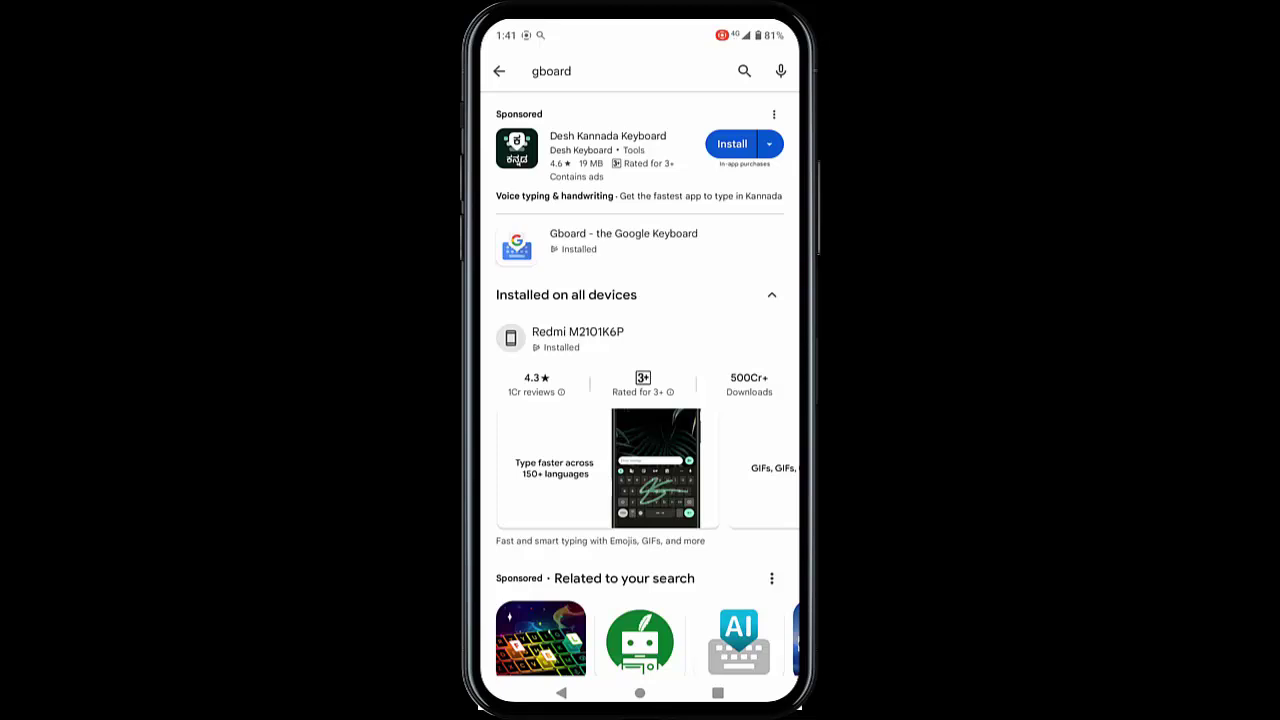
Step: Back out of the Play Store's 'gboard' search results to the home screen
click(561, 692)
click(561, 692)
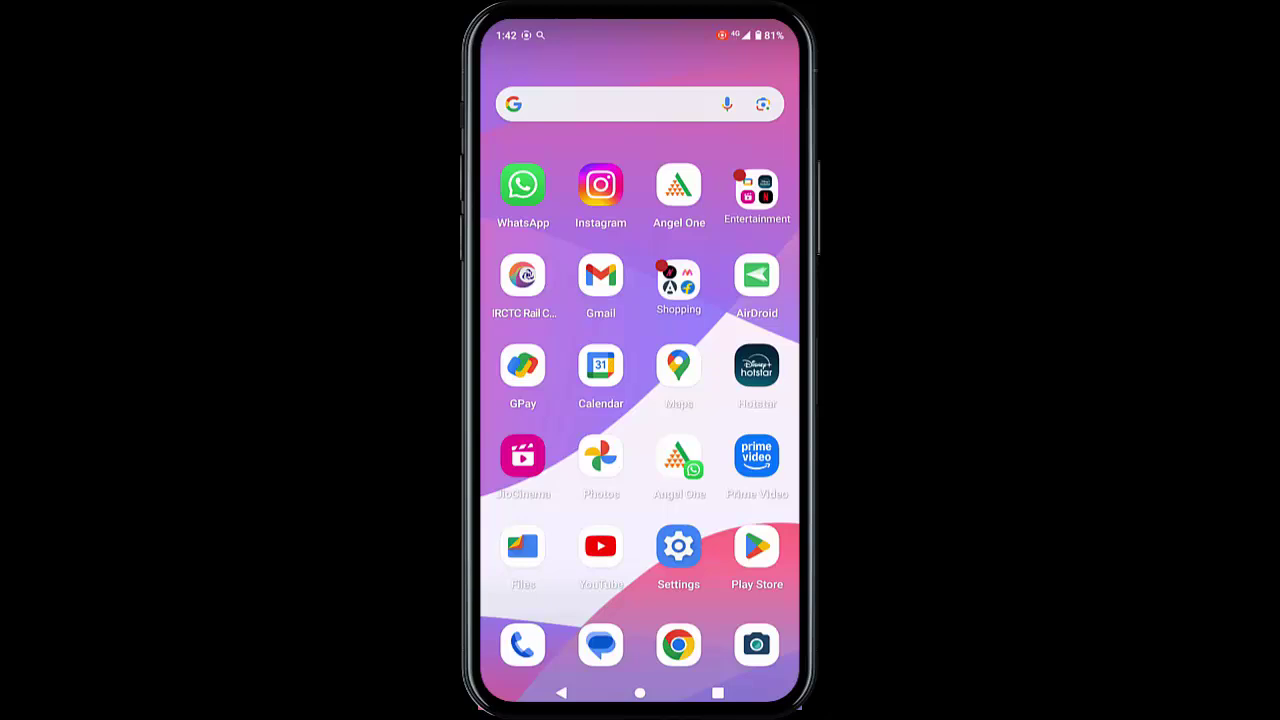
Step: Open Settings > Passwords and accounts, select the Google account and choose Remove account
click(678, 545)
scroll(640, 400, up, 5)
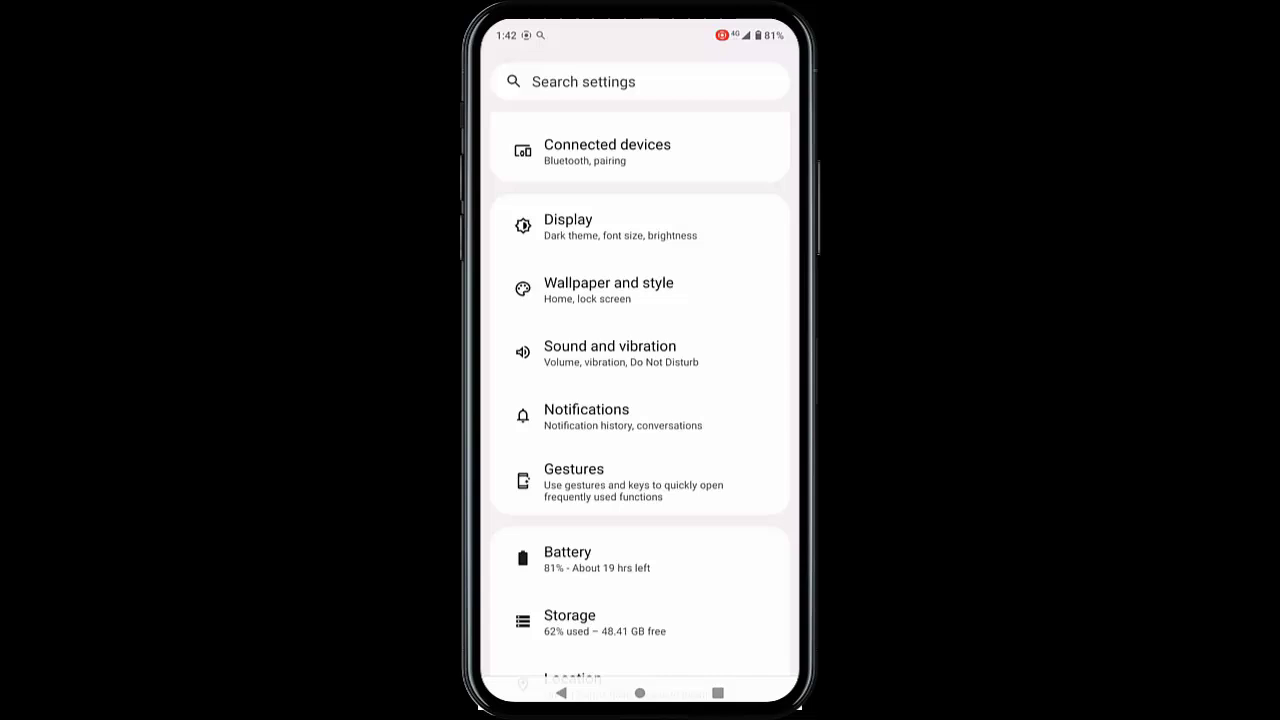
scroll(640, 400, down, 5)
scroll(640, 400, down, 2)
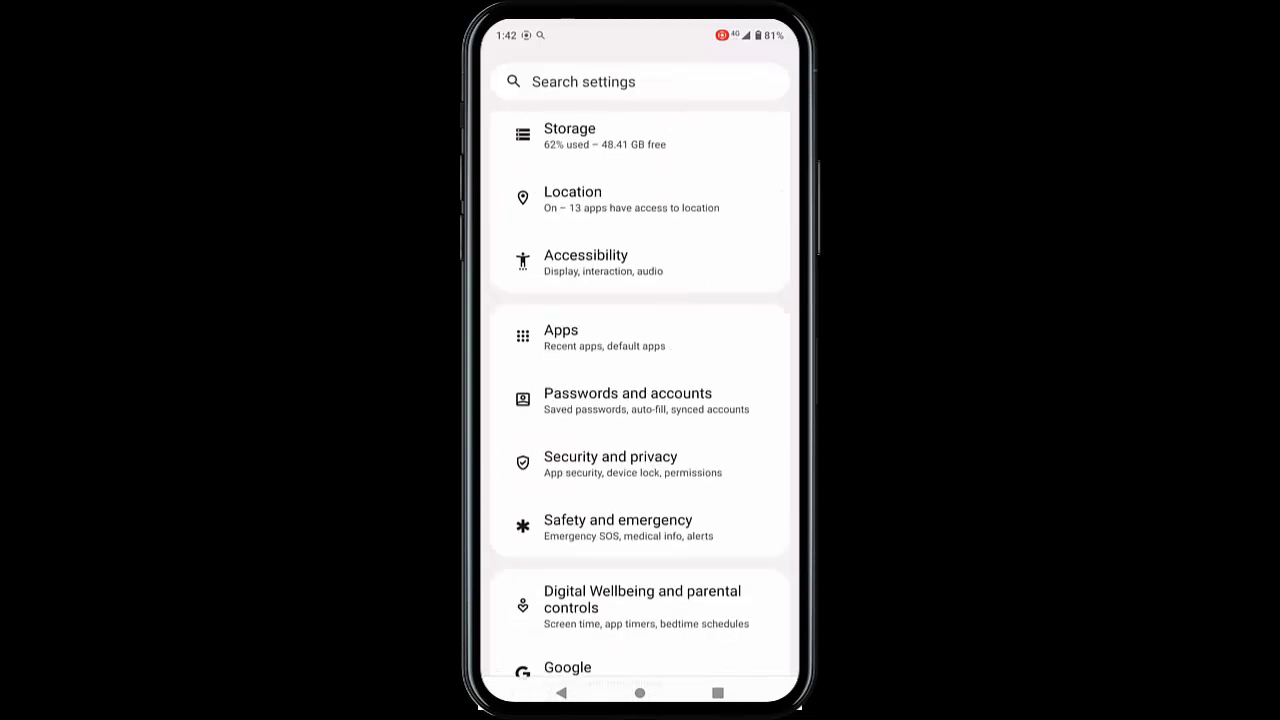
click(628, 400)
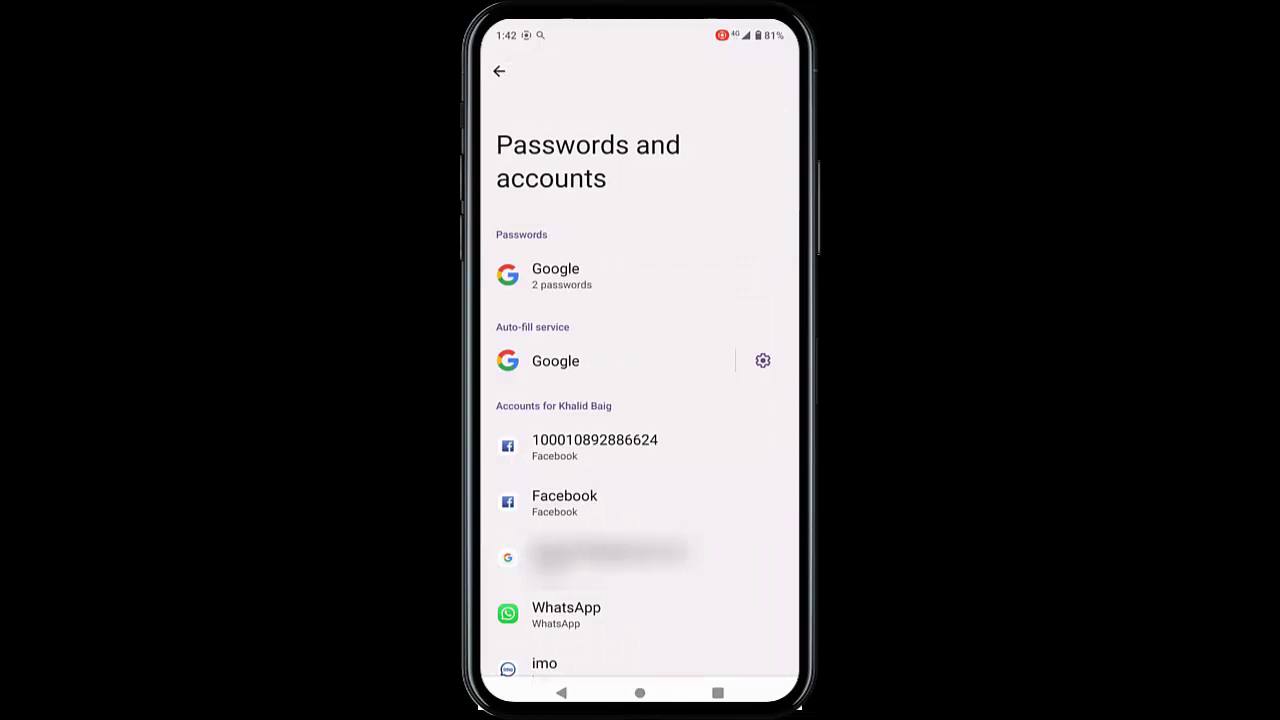
click(610, 557)
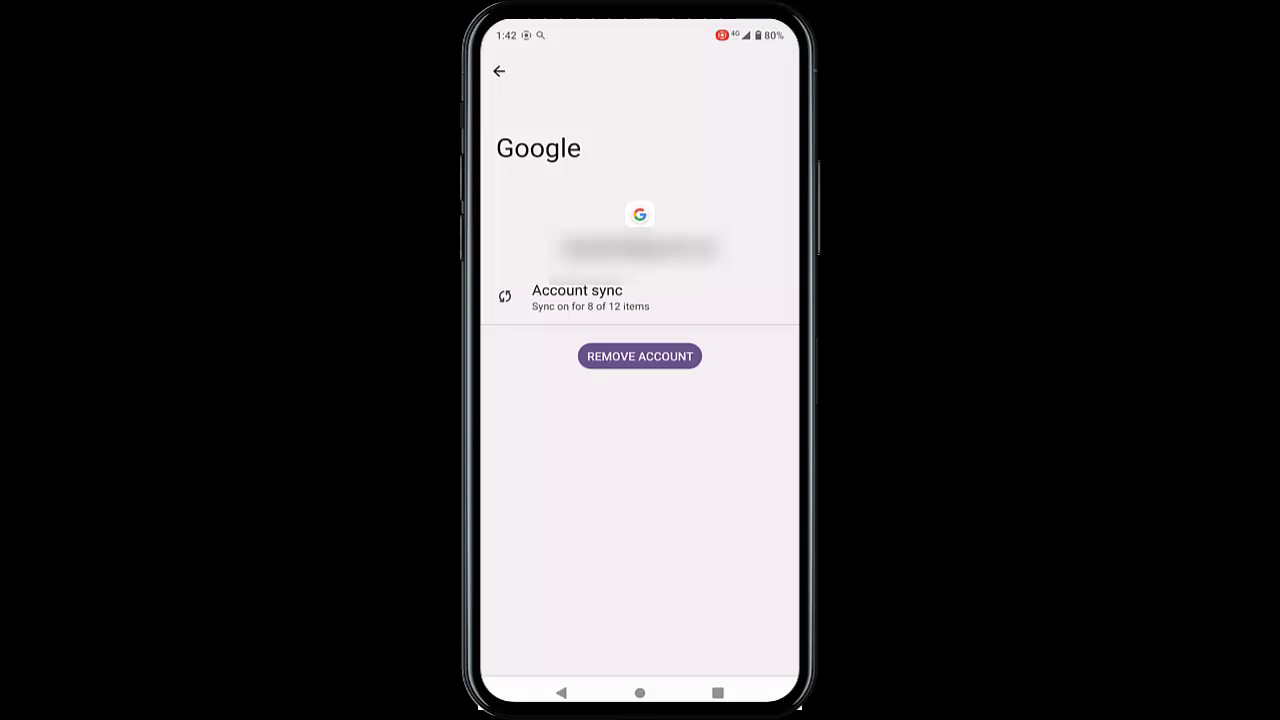
click(640, 692)
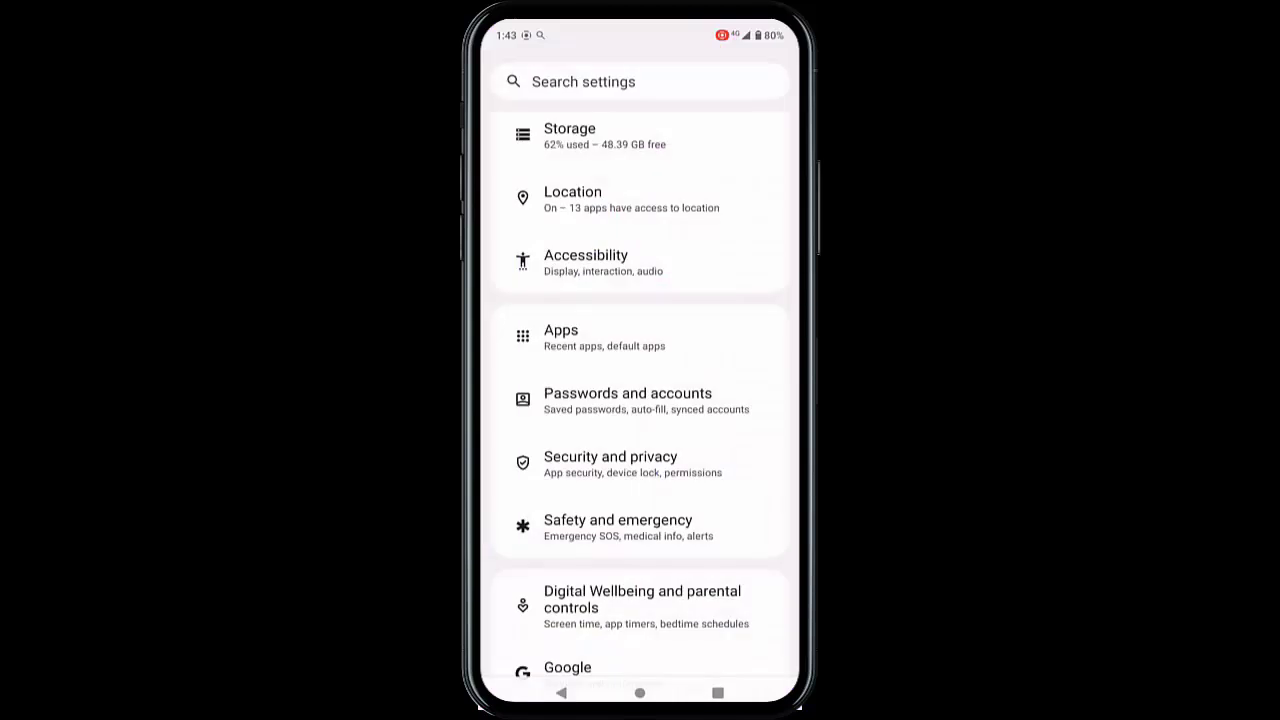
Step: Go to System > Reset options > Erase all data (factory reset)
scroll(640, 400, down, 5)
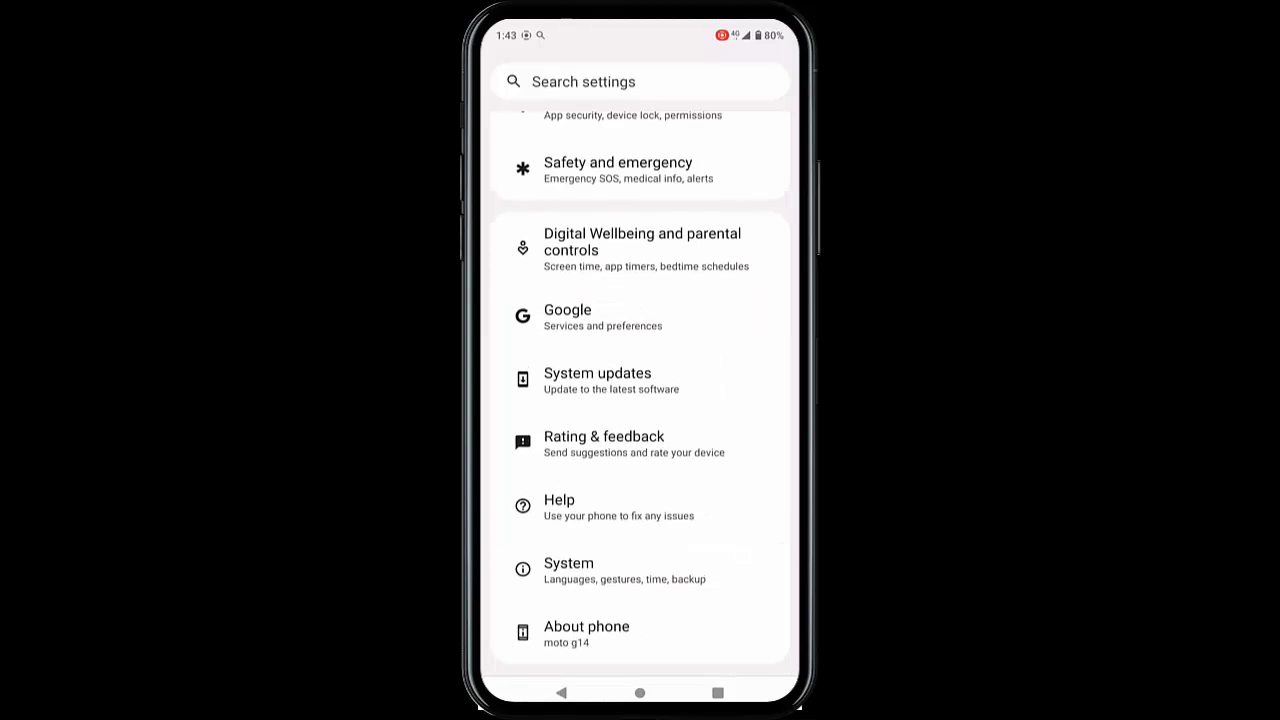
click(568, 569)
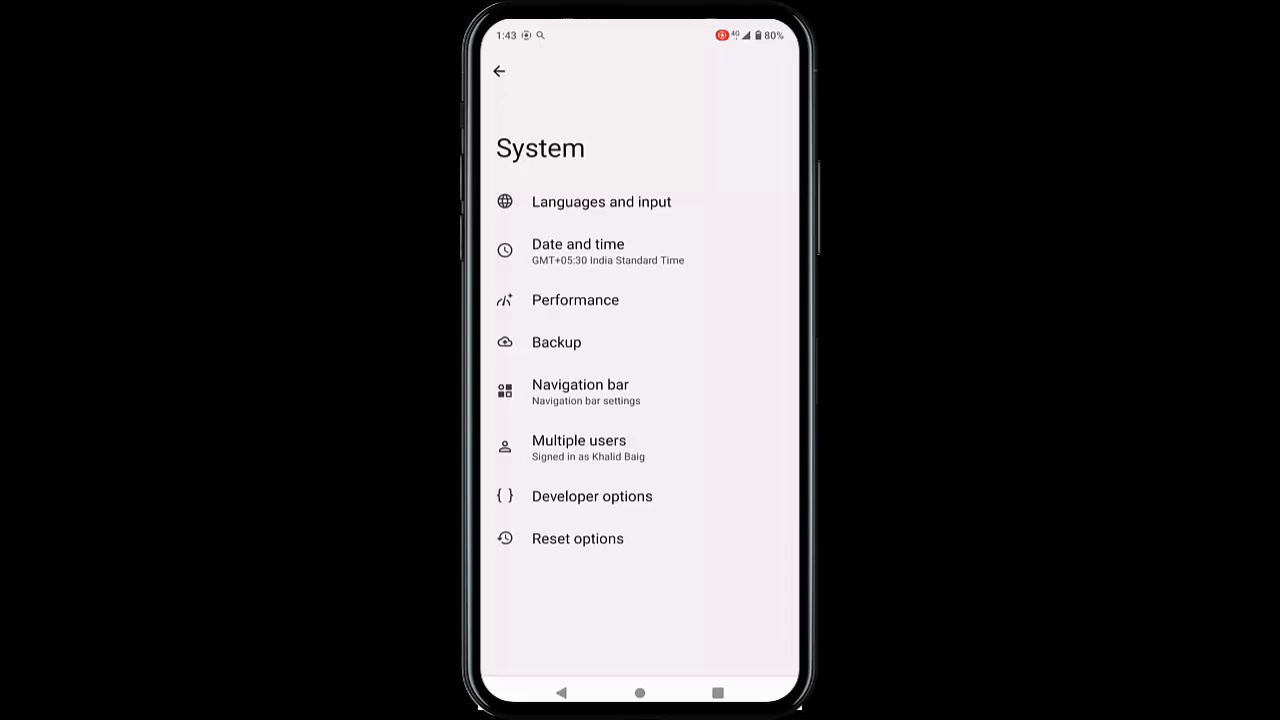
click(611, 538)
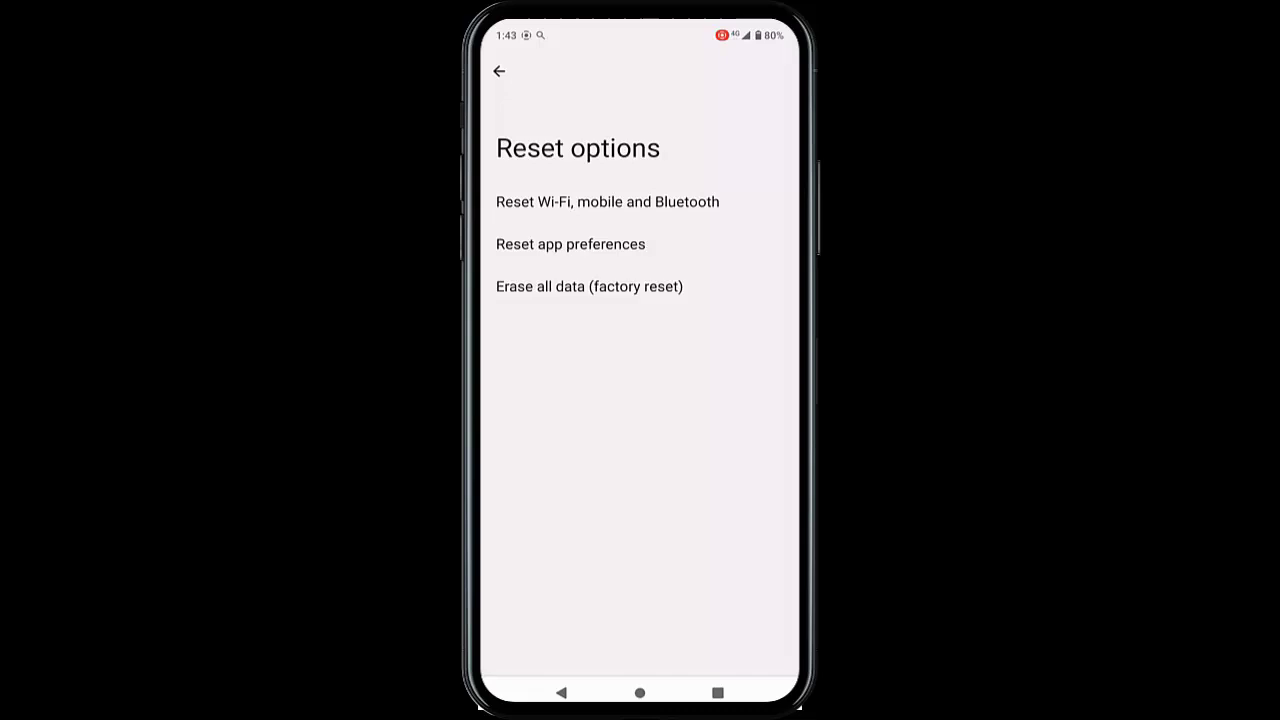
click(589, 286)
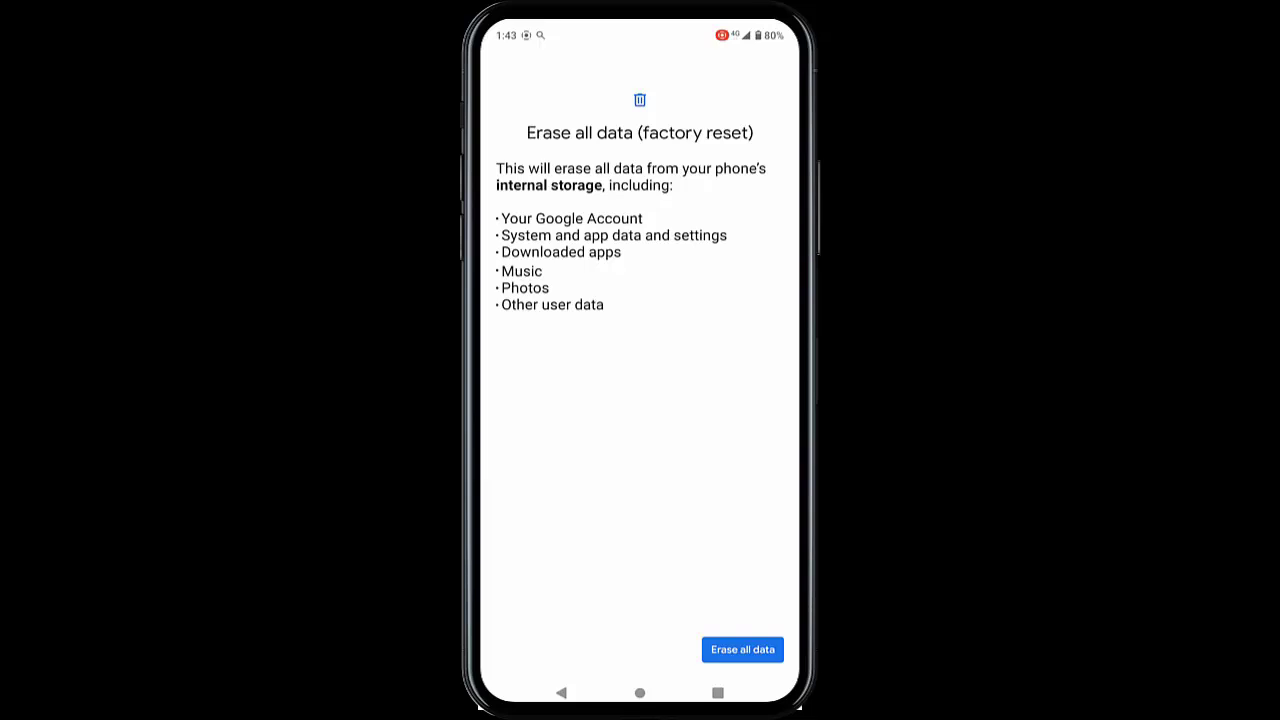
Step: Back out of the factory reset page and go Home without erasing data
key(Escape)
key(Escape)
key(super)
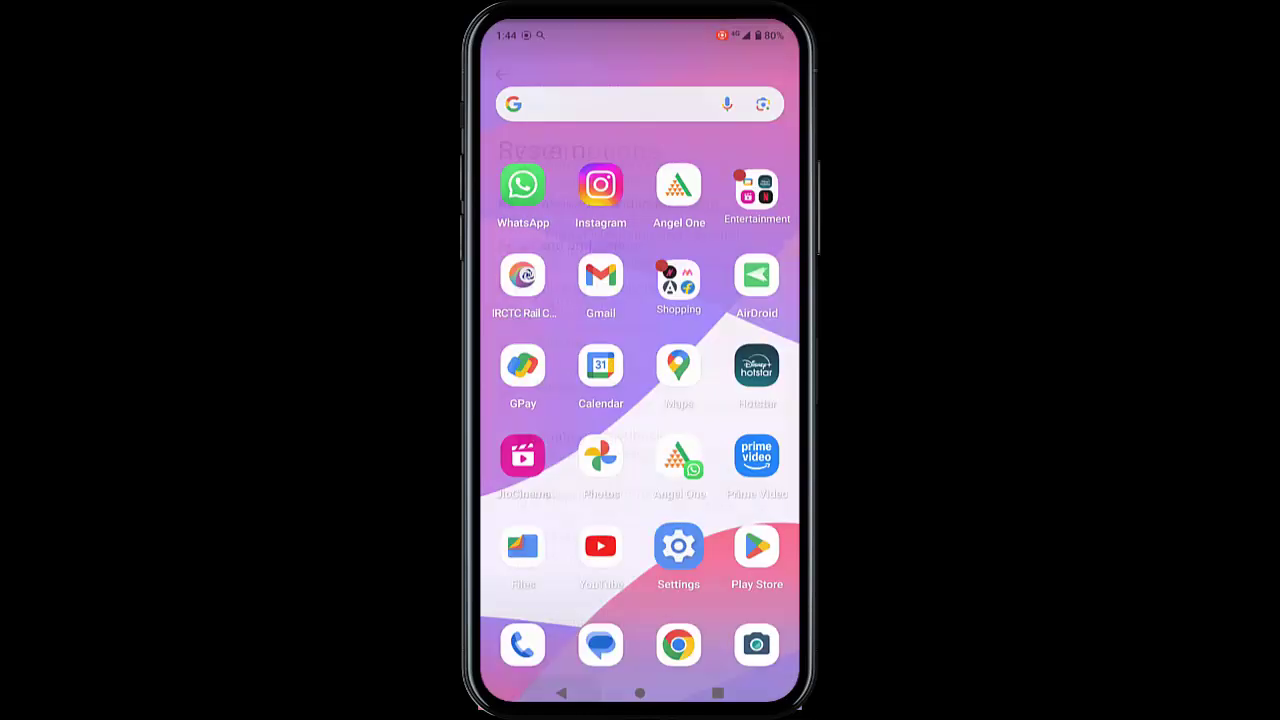